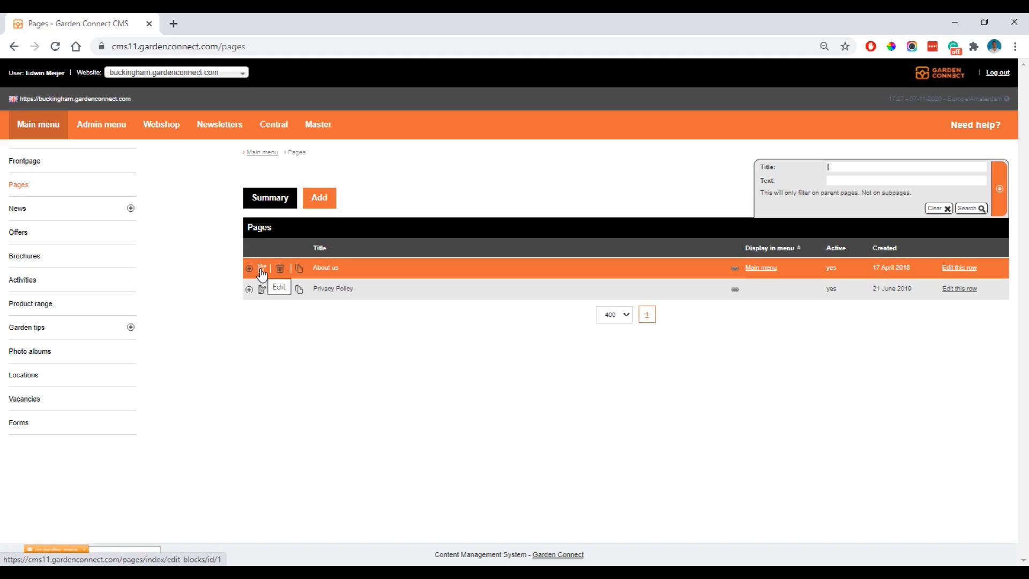
Start a new page and give it the title Our services.
{"action": "left_click", "coordinate": [320, 198]}
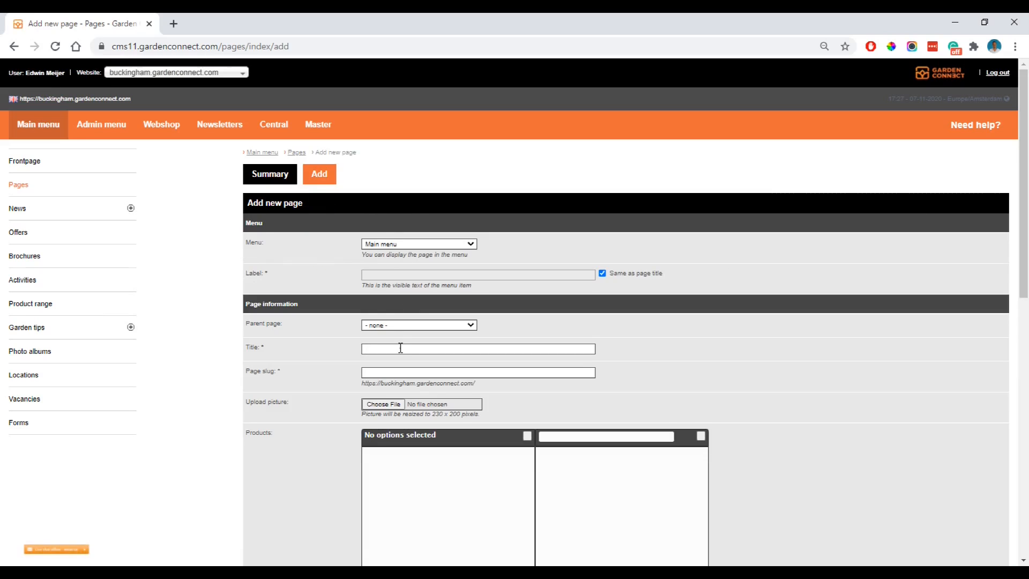
{"action": "scroll", "coordinate": [401, 348], "scroll_direction": "down", "scroll_amount": 1}
{"action": "type", "text": "Our services"}
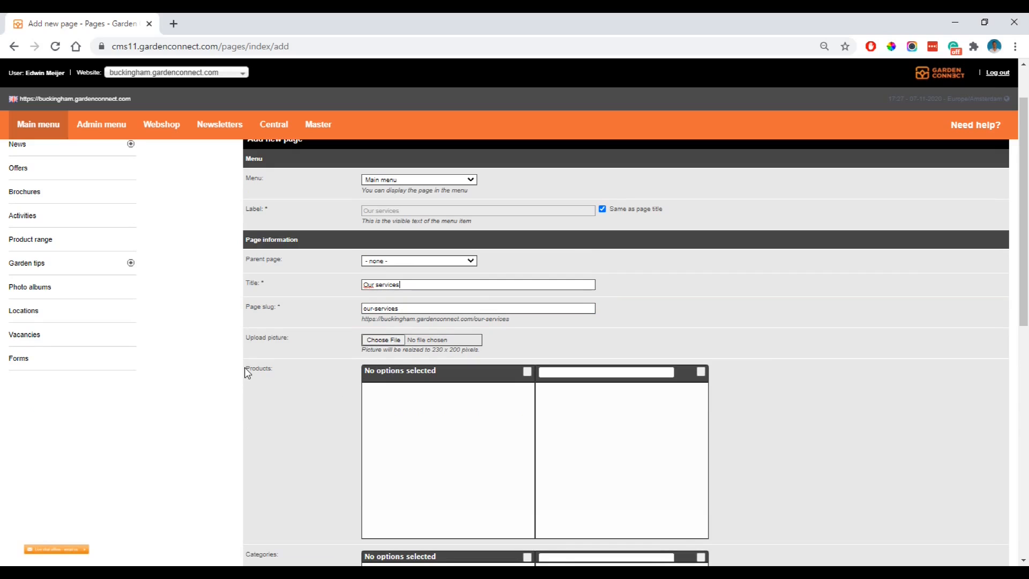
Set the page's browser title to Our services.
{"action": "scroll", "coordinate": [245, 351], "scroll_direction": "down", "scroll_amount": 5}
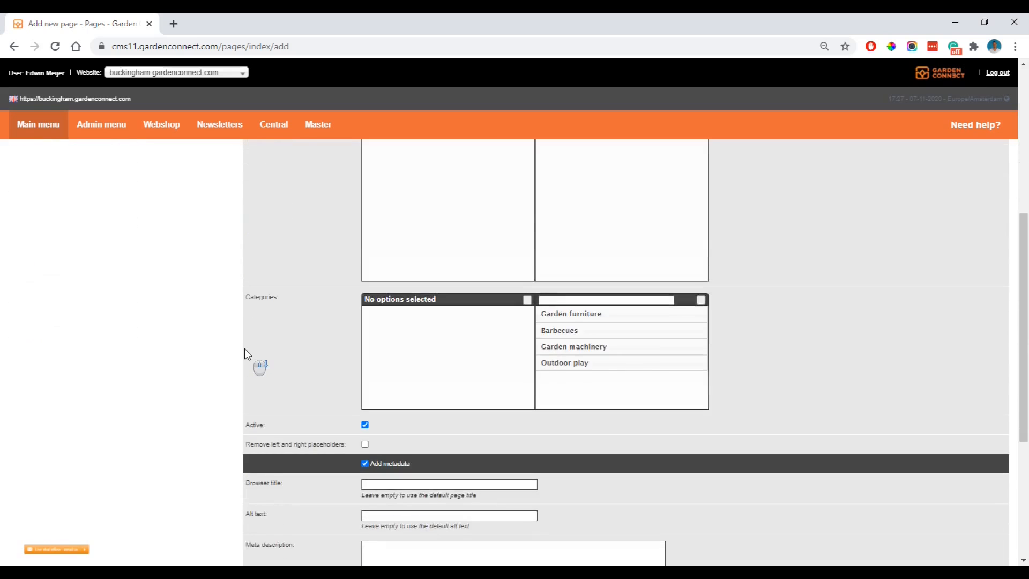
{"action": "scroll", "coordinate": [244, 349], "scroll_direction": "down", "scroll_amount": 1}
{"action": "scroll", "coordinate": [247, 332], "scroll_direction": "down", "scroll_amount": 1}
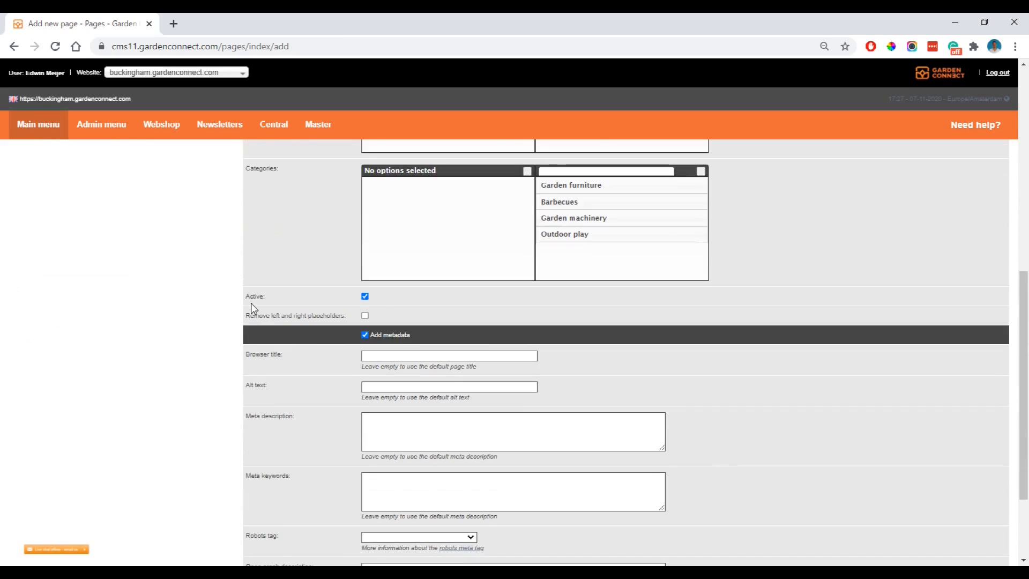
{"action": "left_click", "coordinate": [365, 297]}
{"action": "scroll", "coordinate": [378, 287], "scroll_direction": "down", "scroll_amount": 2}
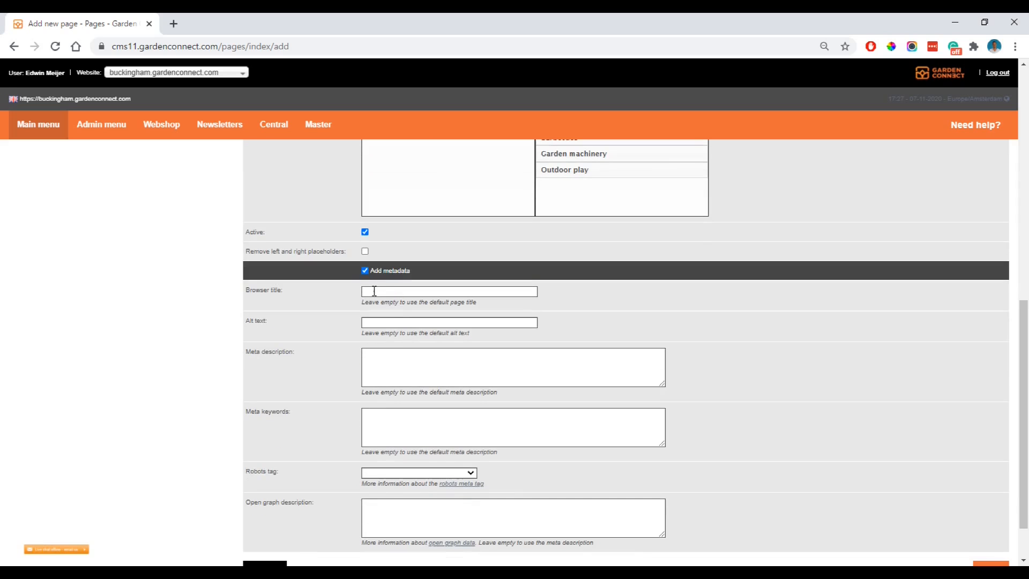
{"action": "scroll", "coordinate": [382, 290], "scroll_direction": "down", "scroll_amount": 1}
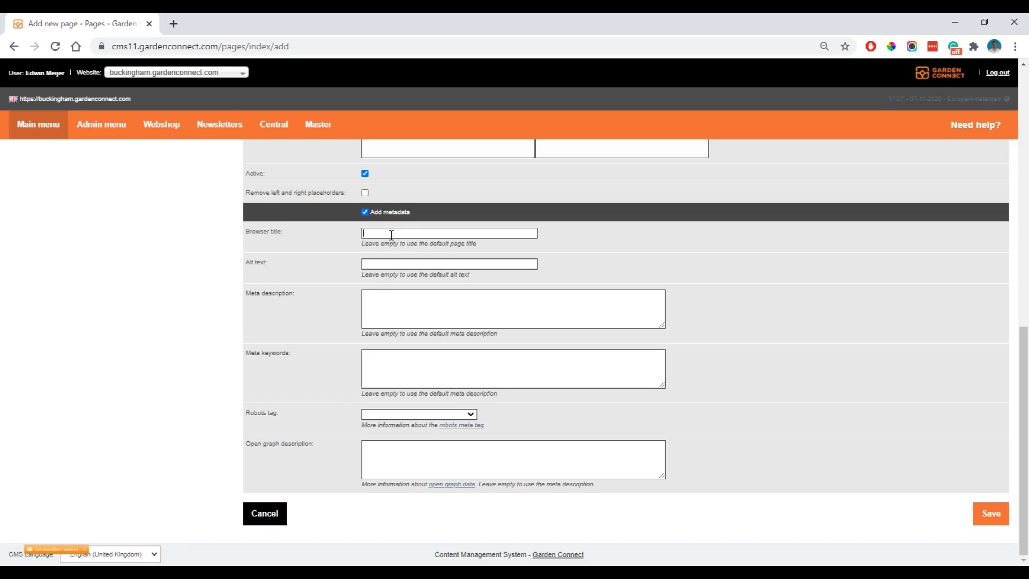
{"action": "type", "text": "Our services"}
Set the alt text to The services we provide at our garden centre.
{"action": "left_click", "coordinate": [398, 264]}
{"action": "type", "text": "The services we provide atour garden centre"}
{"action": "left_click", "coordinate": [438, 264]}
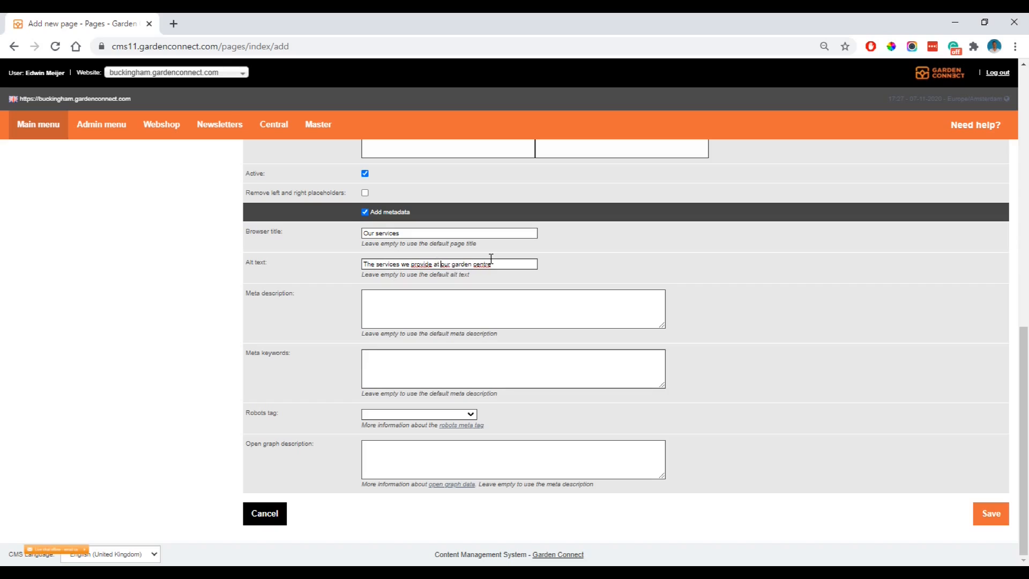
Enter the meta description We provide landscaping and delivery services in the Manchester area.
{"action": "left_click", "coordinate": [455, 307]}
{"action": "type", "text": "We provide landscaping and delivery services in the Manchester area."}
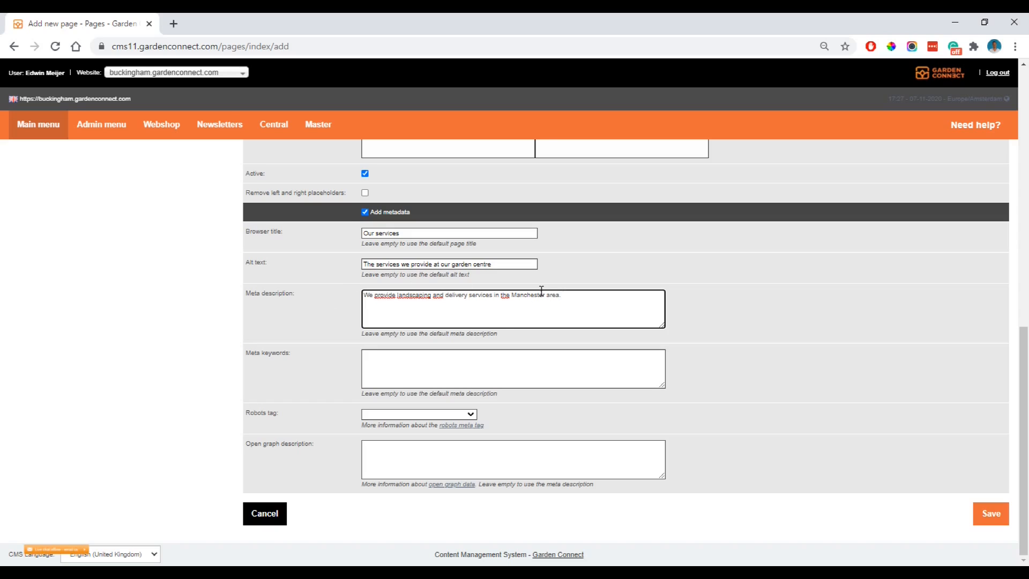
Enter the meta keywords landscaping services, garden centre Manchester and save the new page.
{"action": "left_click", "coordinate": [497, 362]}
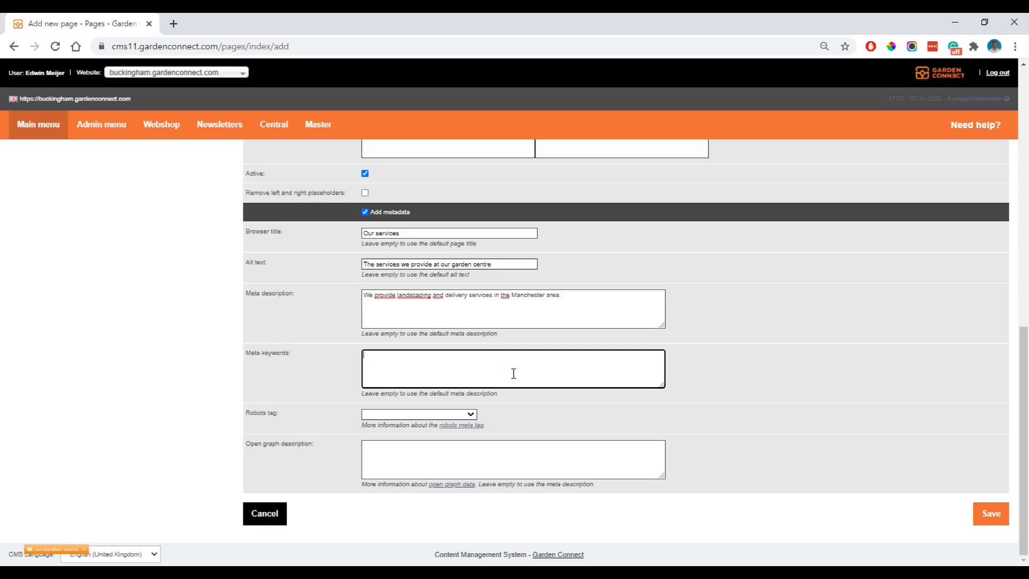
{"action": "type", "text": "landscaping services, garden centre Manchester"}
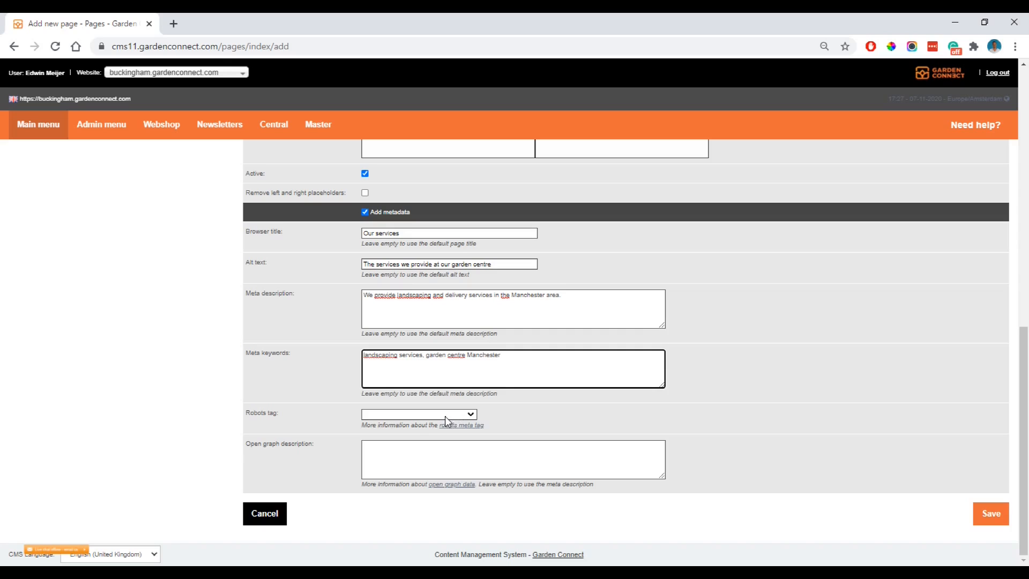
{"action": "left_click", "coordinate": [989, 516]}
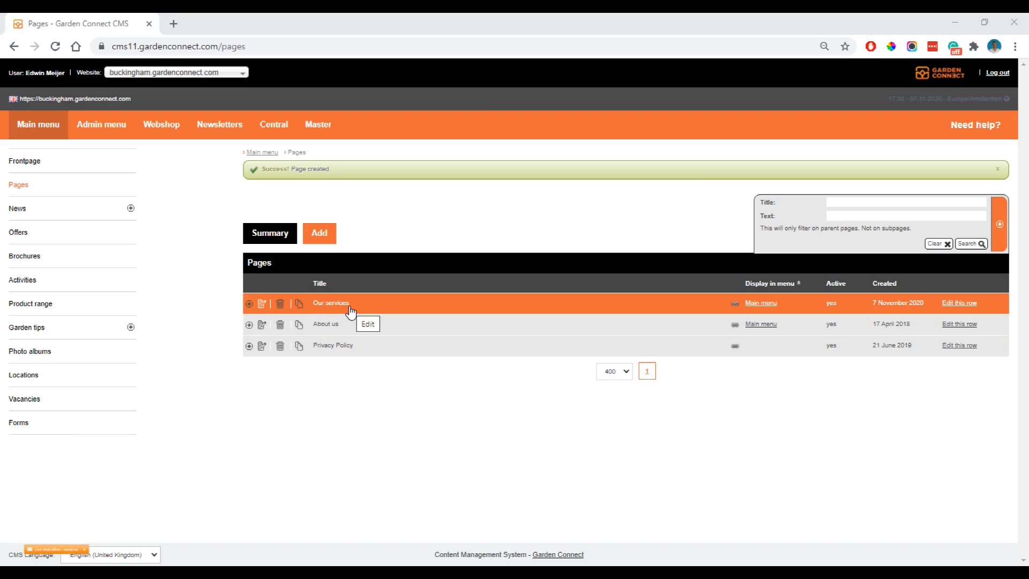
Add a page placeholder with column width 4 to the Our services page.
{"action": "left_click", "coordinate": [249, 306]}
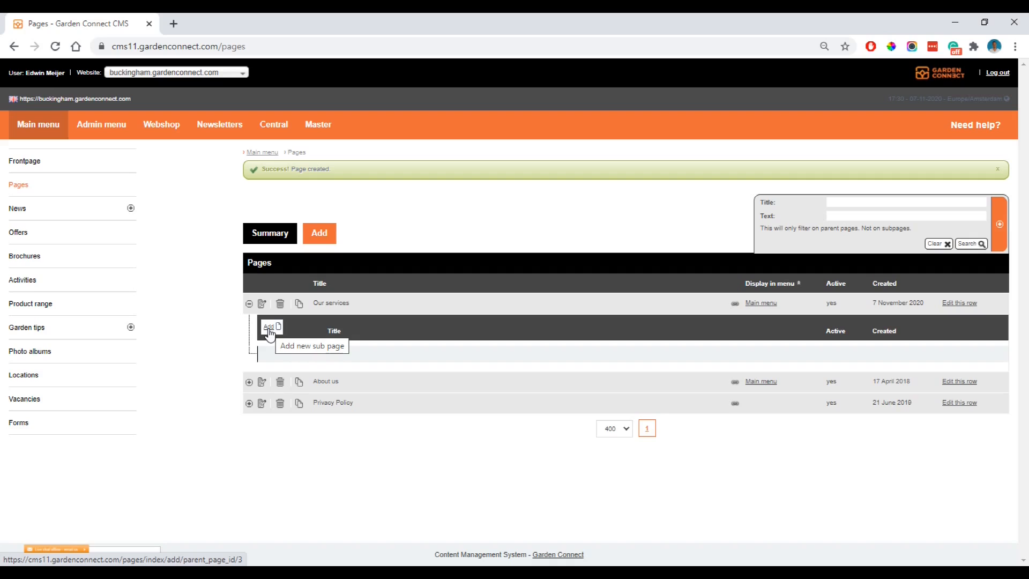
{"action": "left_click", "coordinate": [269, 330]}
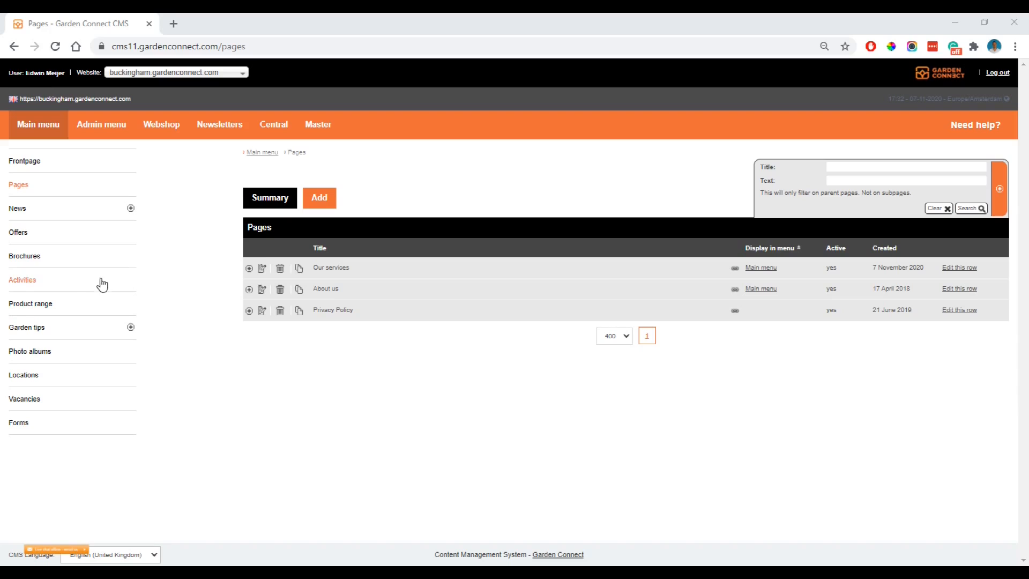
{"action": "left_click", "coordinate": [369, 273]}
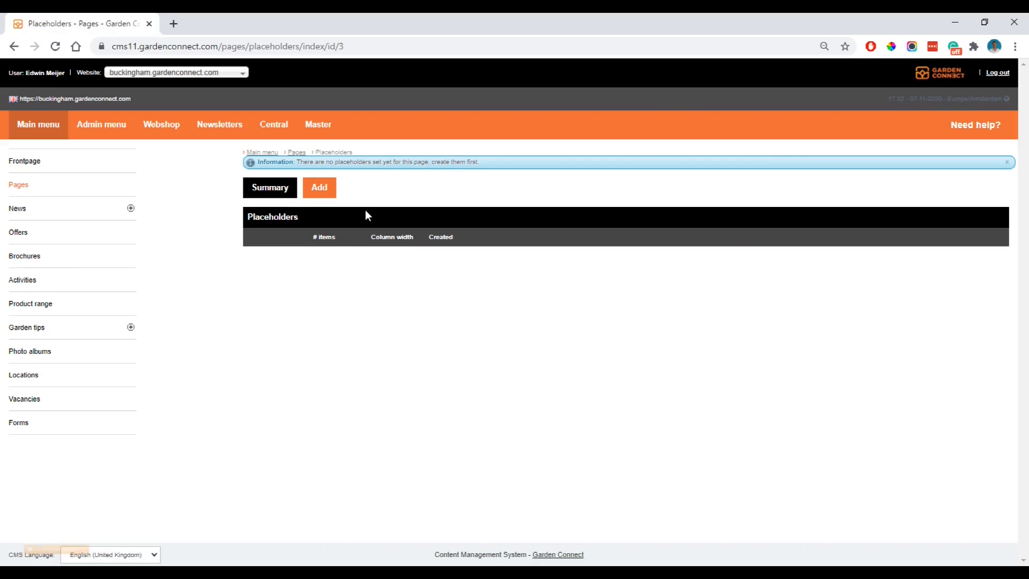
{"action": "left_click", "coordinate": [317, 189]}
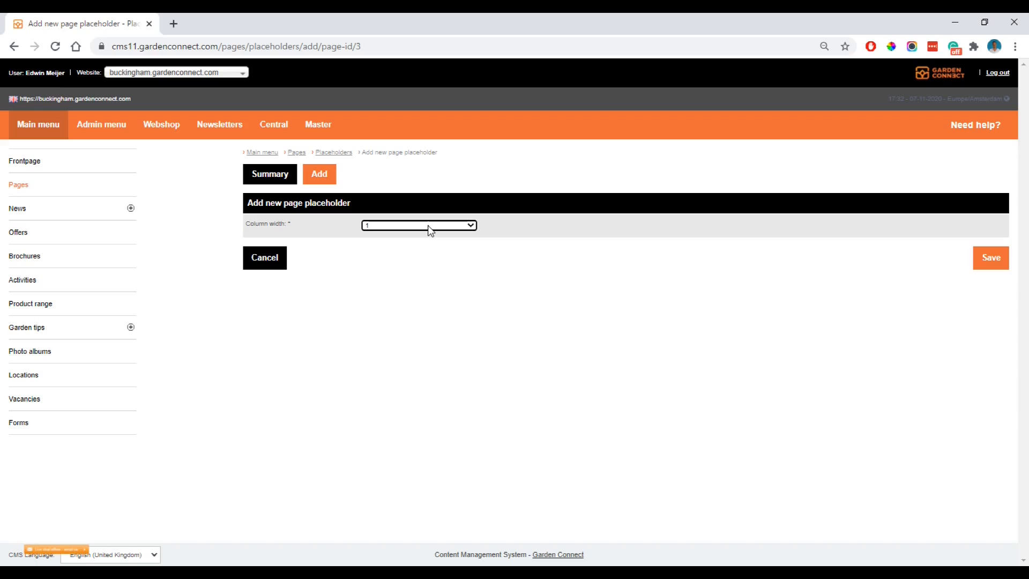
{"action": "left_click", "coordinate": [429, 227]}
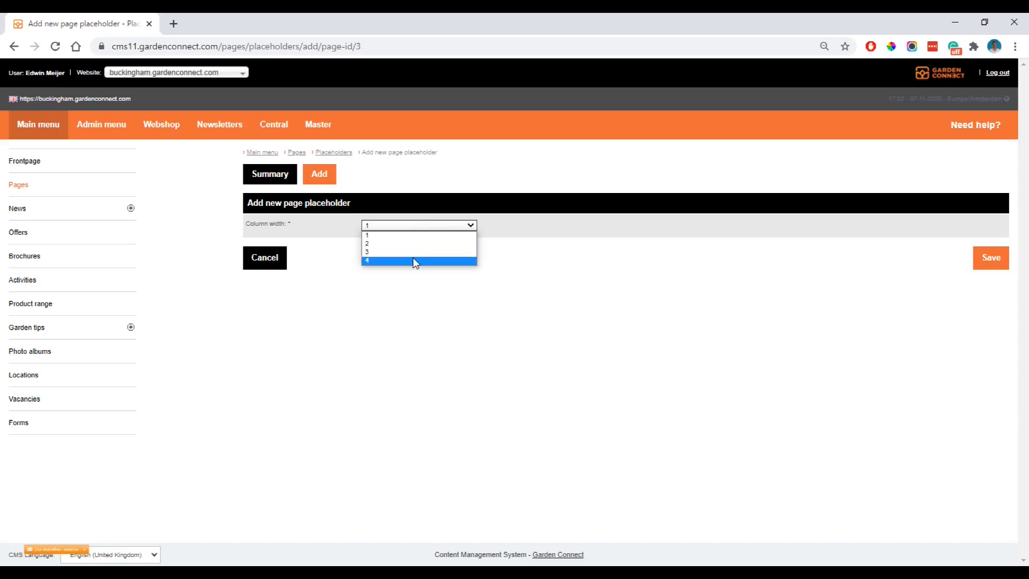
{"action": "left_click", "coordinate": [413, 257]}
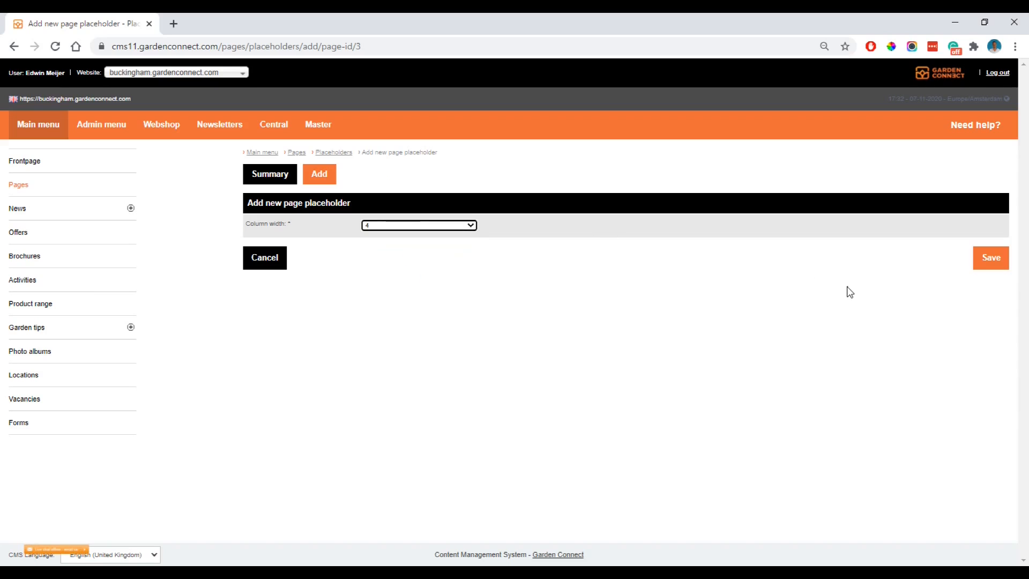
{"action": "left_click", "coordinate": [426, 226]}
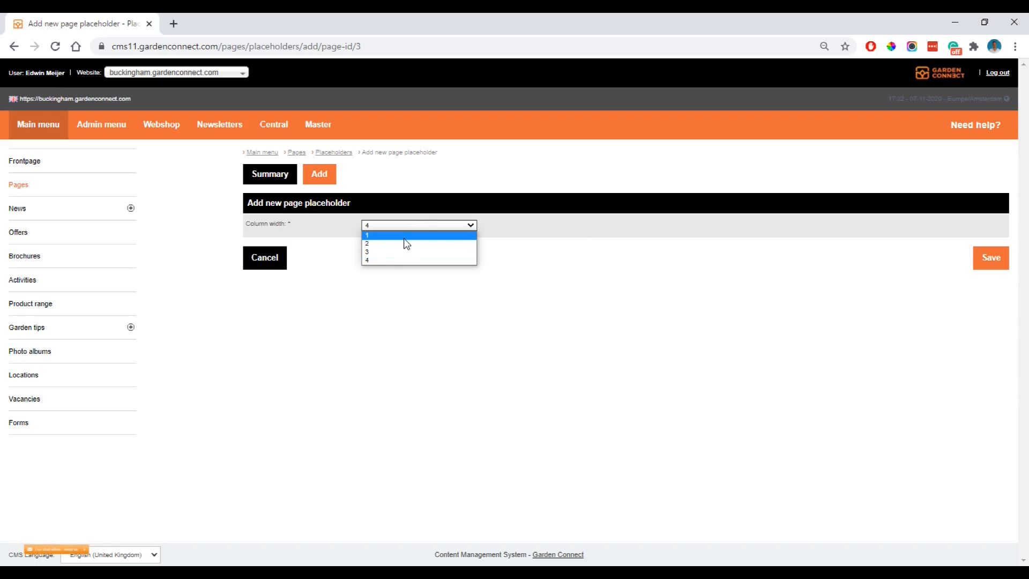
{"action": "left_click", "coordinate": [387, 260]}
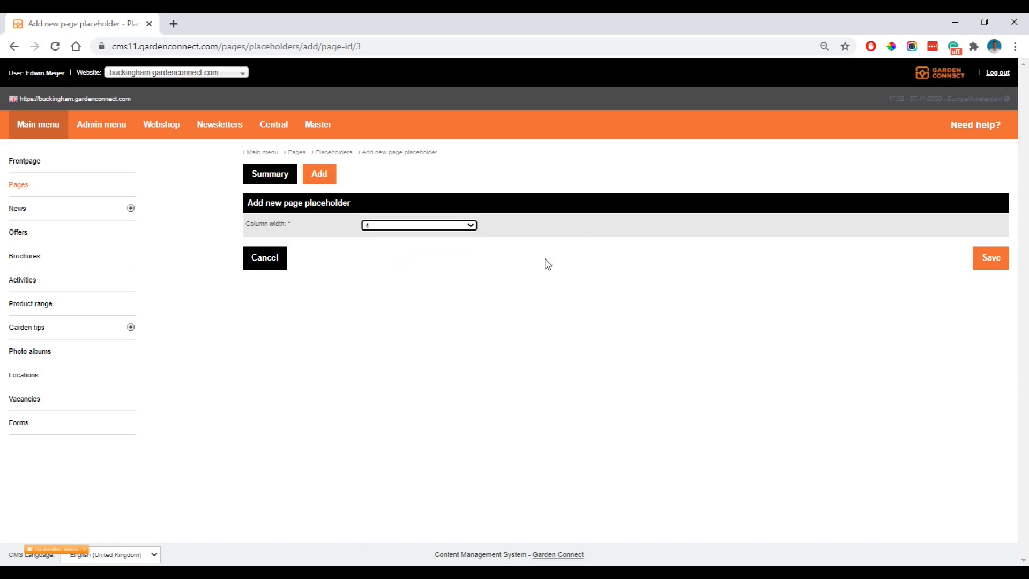
{"action": "left_click", "coordinate": [998, 269]}
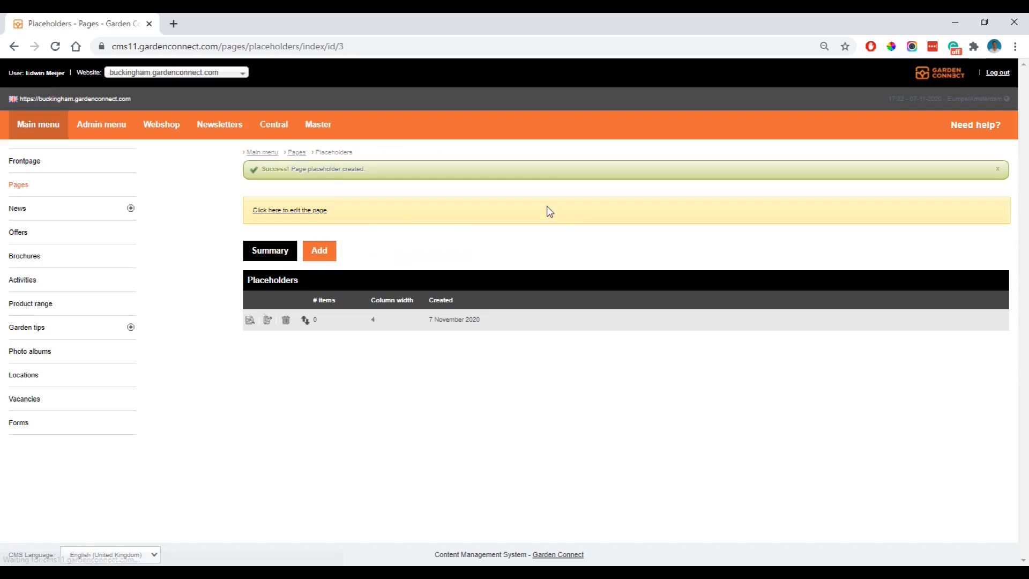
Open the page's block editor and place a New block into the placeholder.
{"action": "left_click", "coordinate": [287, 216]}
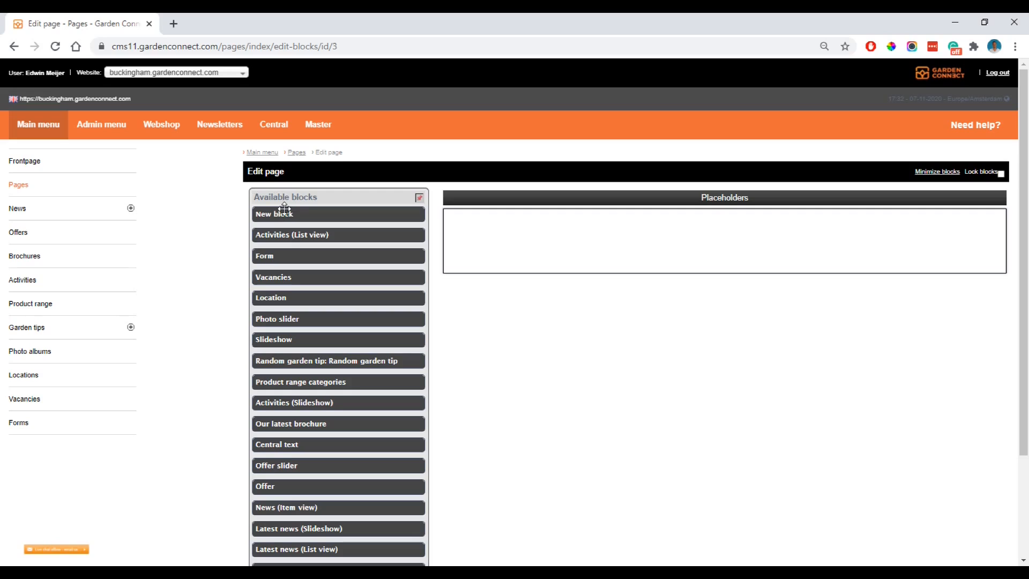
{"action": "left_click_drag", "start_coordinate": [296, 209], "coordinate": [494, 223]}
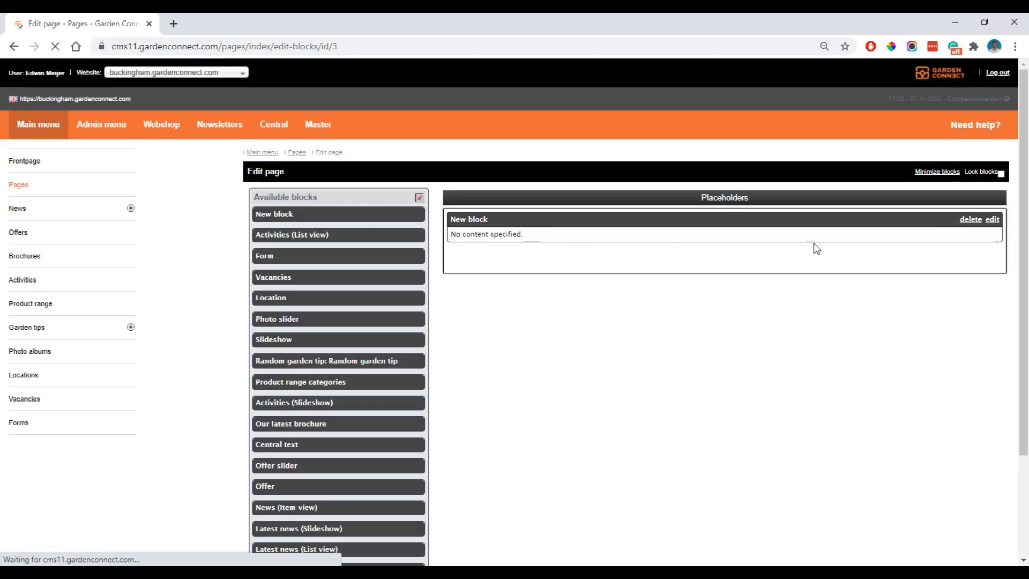
{"action": "left_click", "coordinate": [993, 220]}
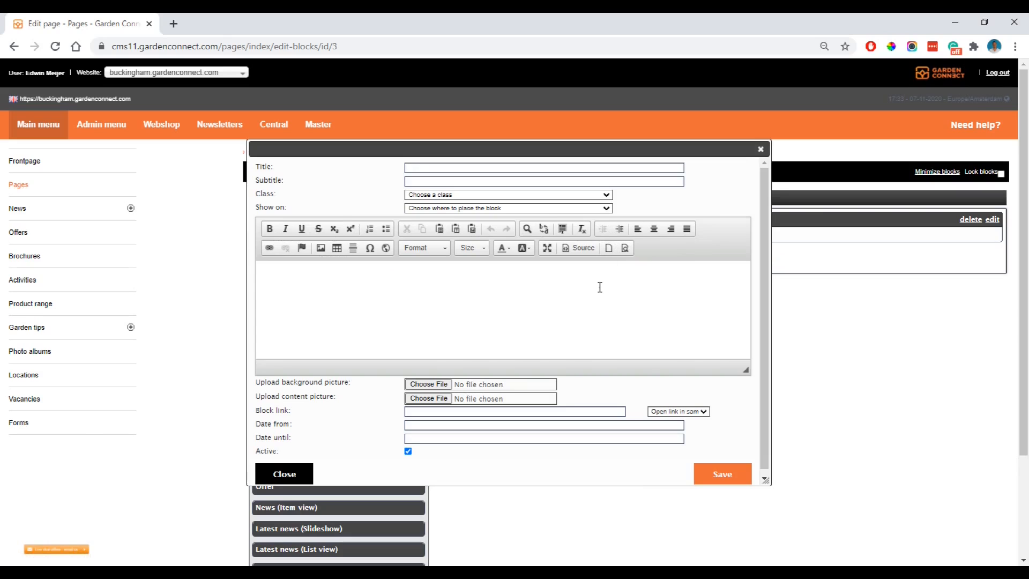
{"action": "left_click", "coordinate": [762, 150]}
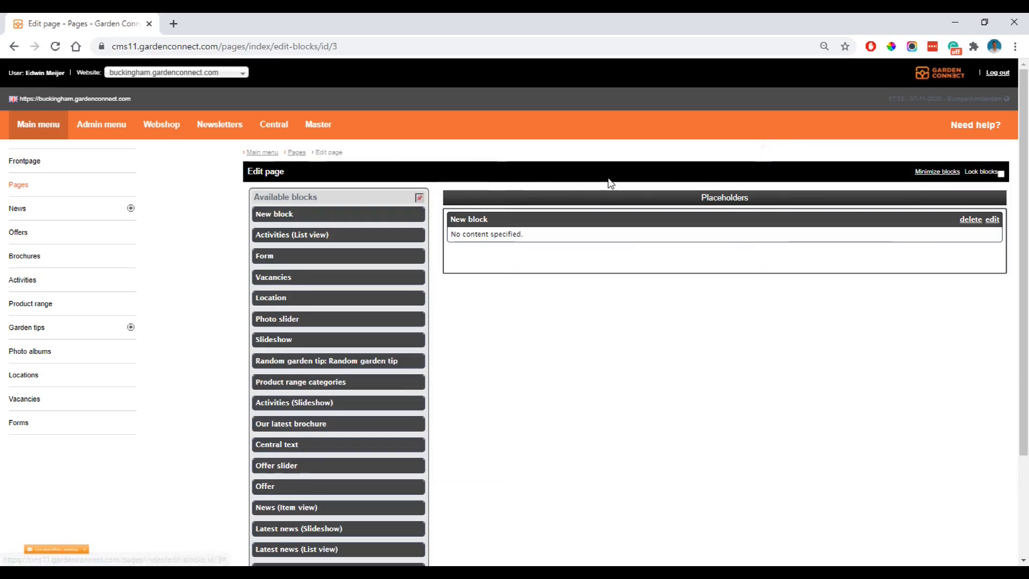
Edit the About us page, set its parent page to Our services, and save it.
{"action": "left_click", "coordinate": [35, 187]}
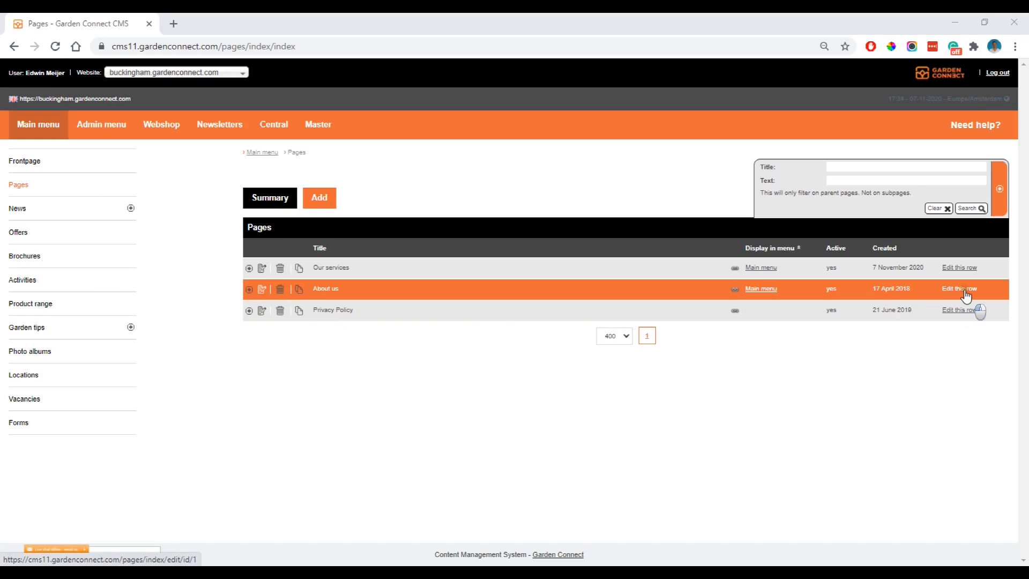
{"action": "left_click", "coordinate": [966, 294]}
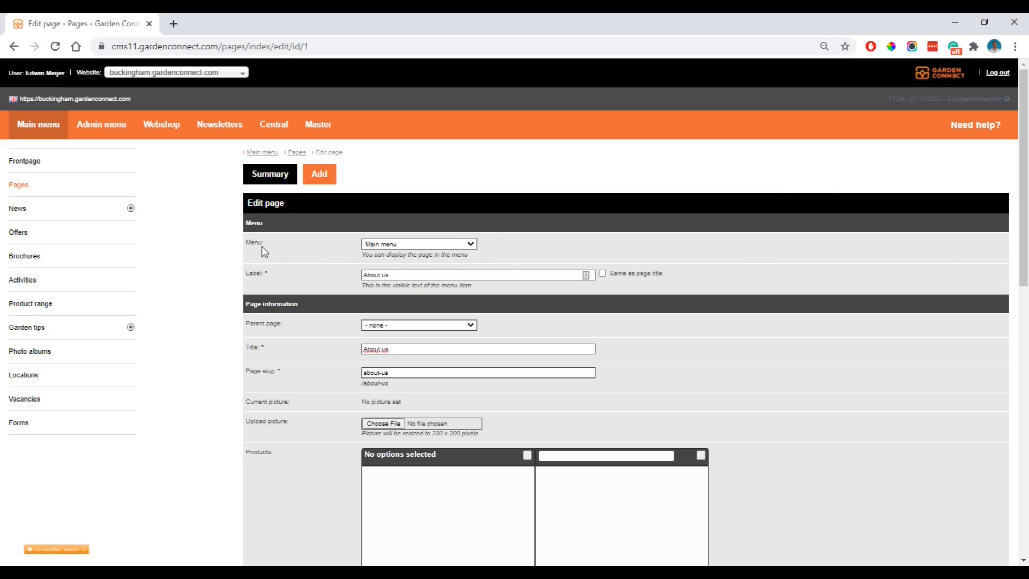
{"action": "left_click", "coordinate": [404, 245]}
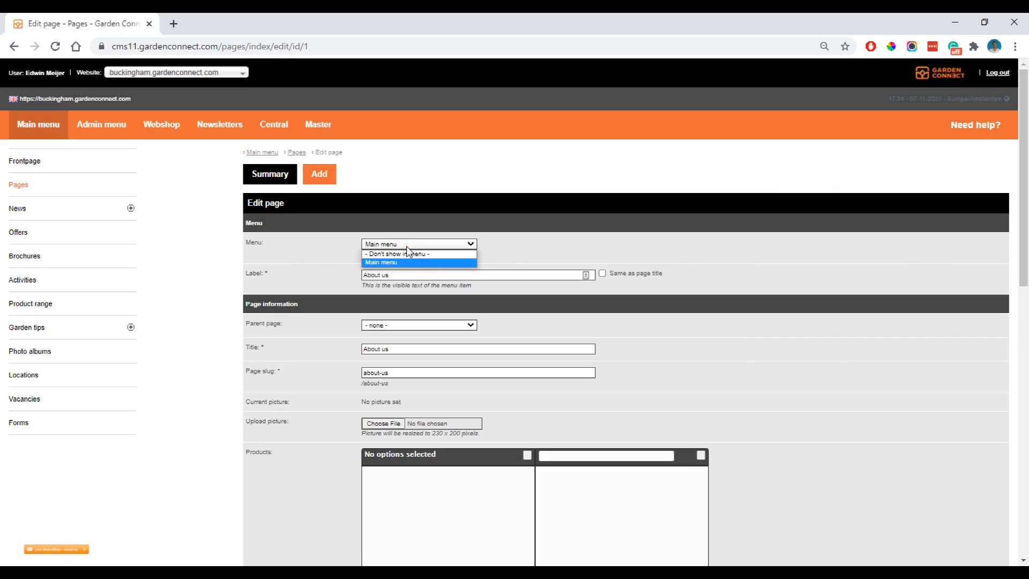
{"action": "left_click", "coordinate": [328, 243]}
{"action": "left_click", "coordinate": [391, 272]}
{"action": "left_click", "coordinate": [309, 305]}
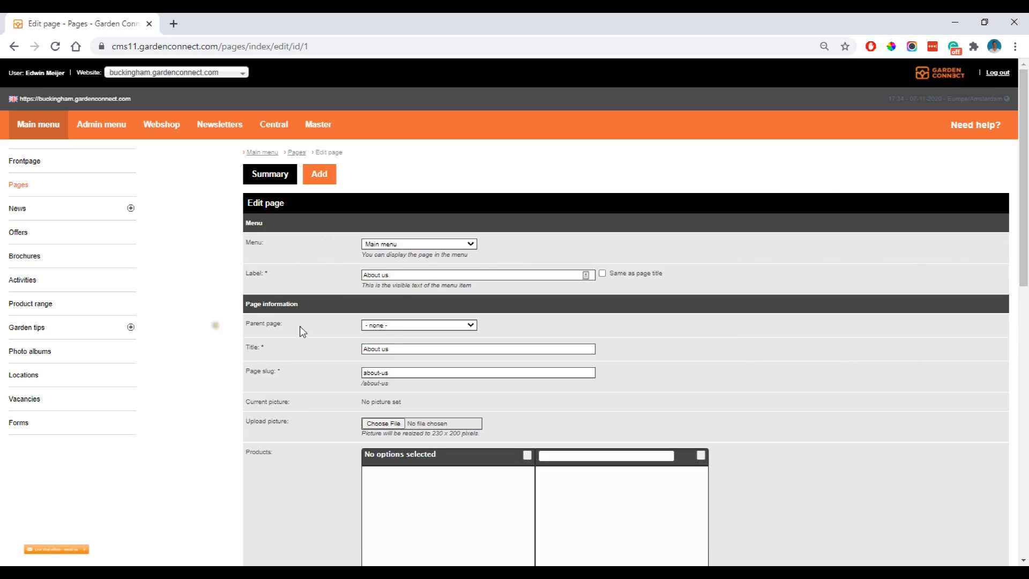
{"action": "left_click", "coordinate": [390, 325]}
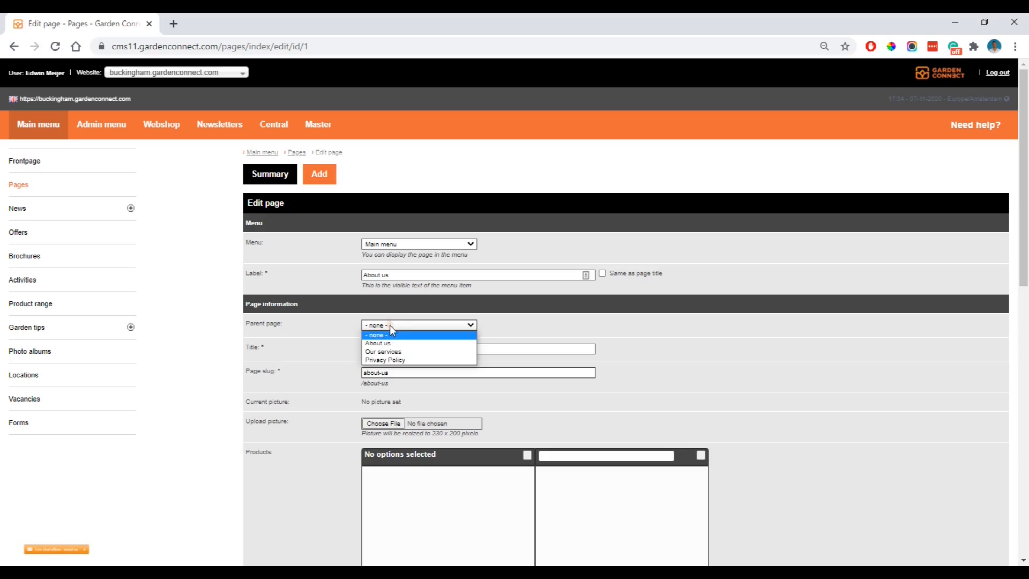
{"action": "left_click", "coordinate": [396, 349]}
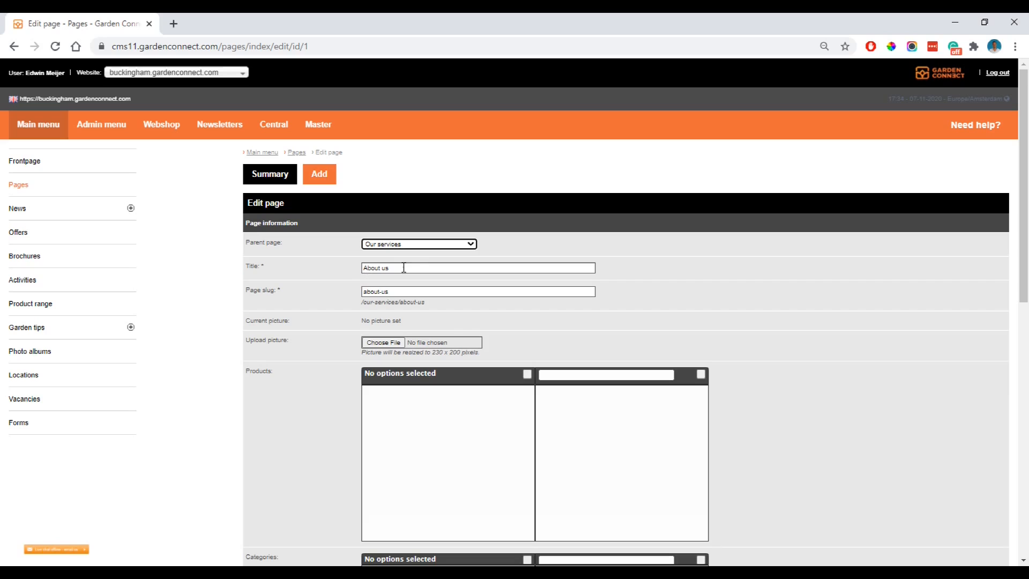
{"action": "scroll", "coordinate": [349, 275], "scroll_direction": "down", "scroll_amount": 10}
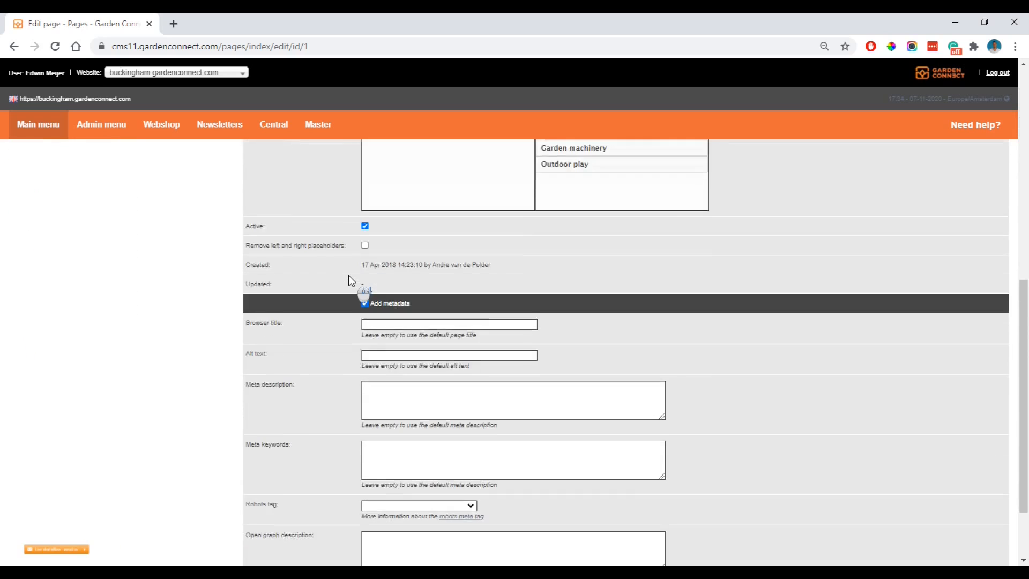
{"action": "left_click", "coordinate": [991, 513]}
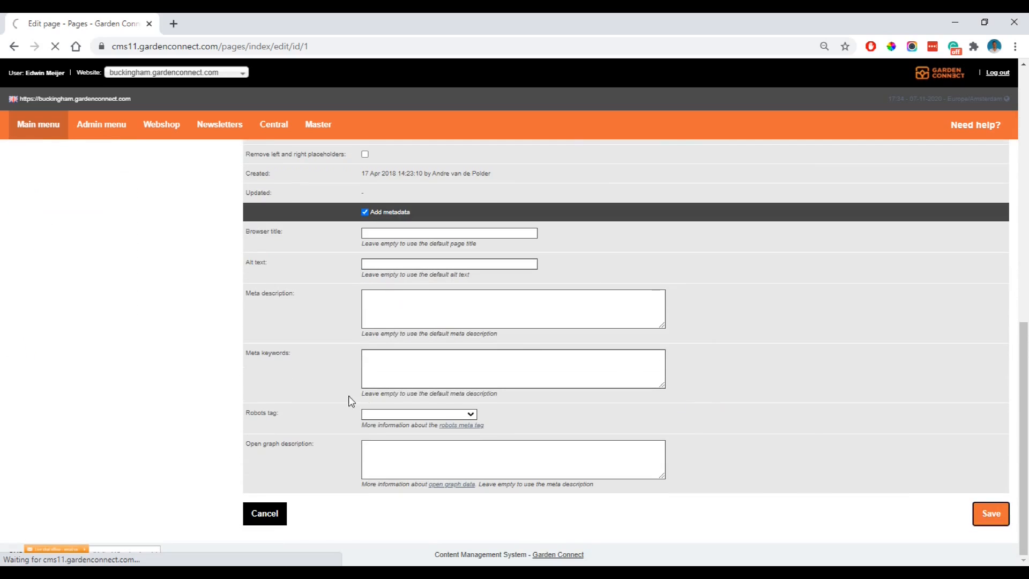